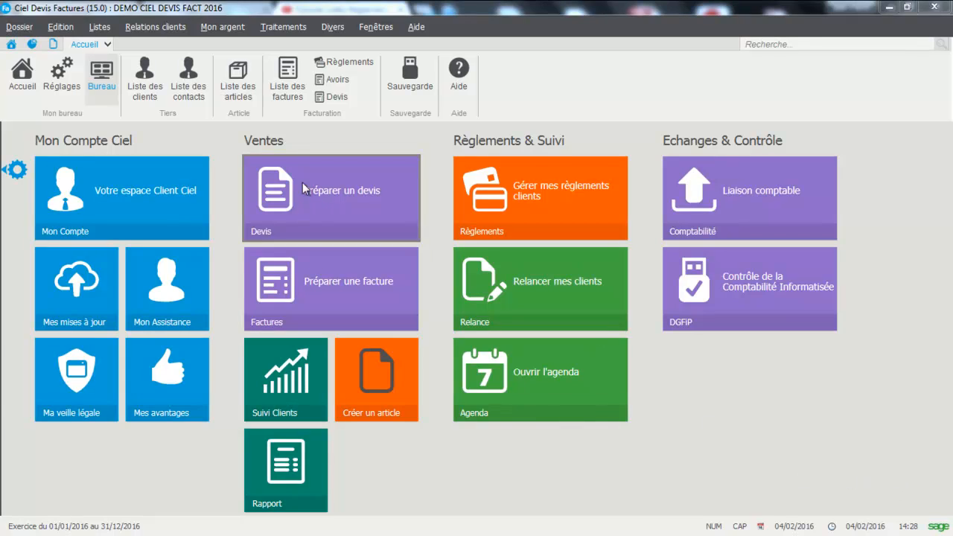
Add a detail line described "Acompte 30%" to the first quote in the quote list and save the quote
left_click(105, 28)
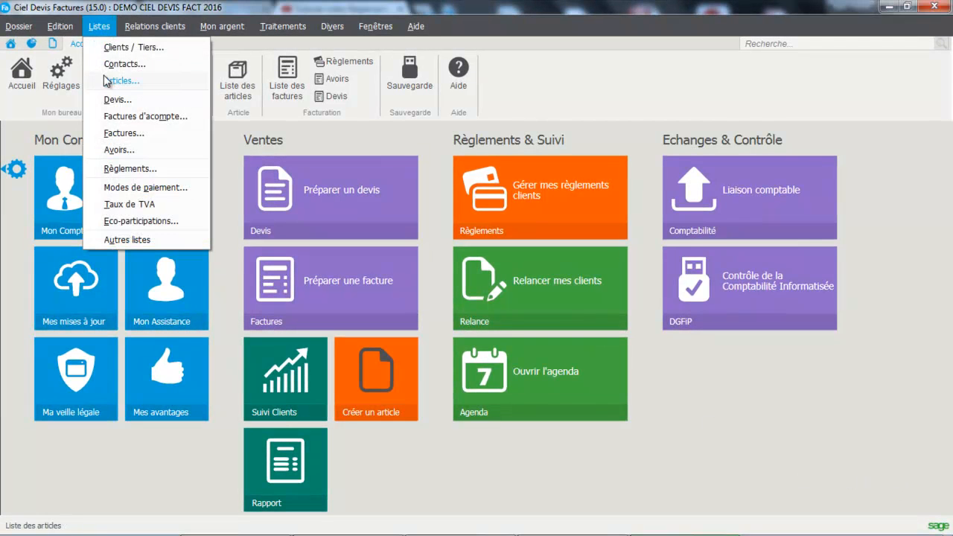
left_click(106, 100)
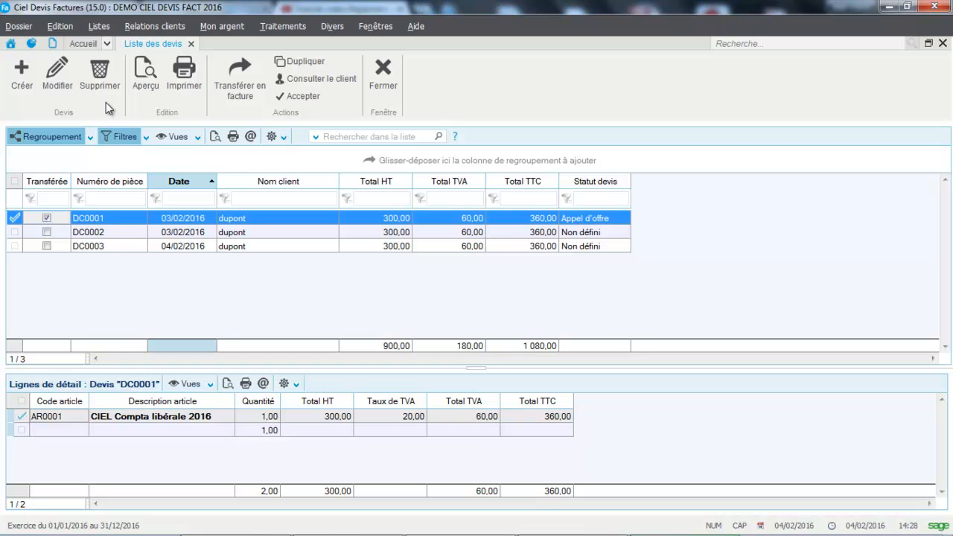
double_click(159, 222)
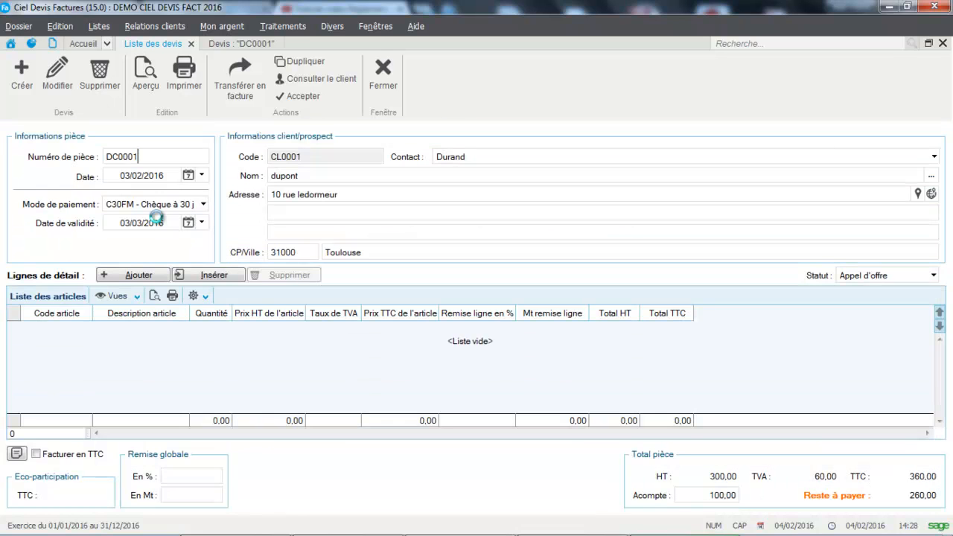
double_click(127, 344)
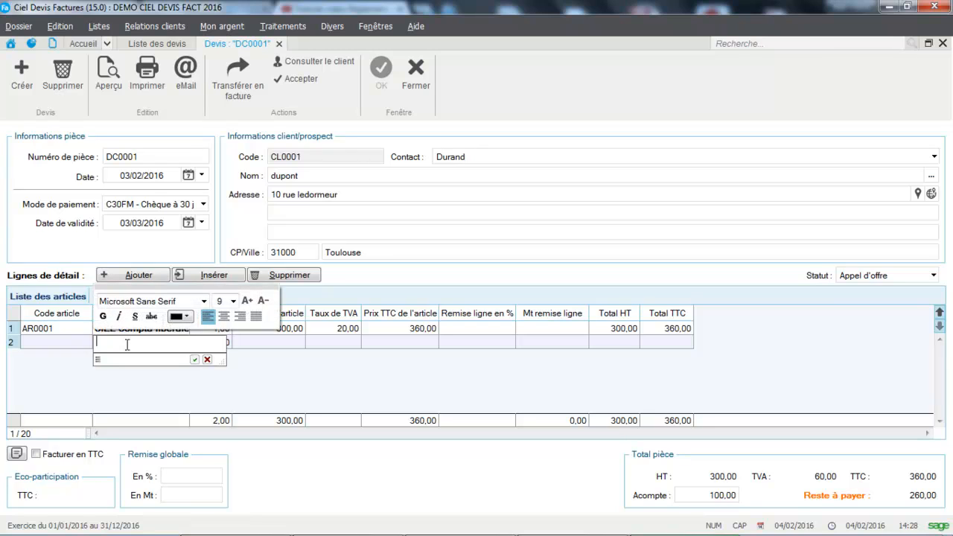
type("Acompte")
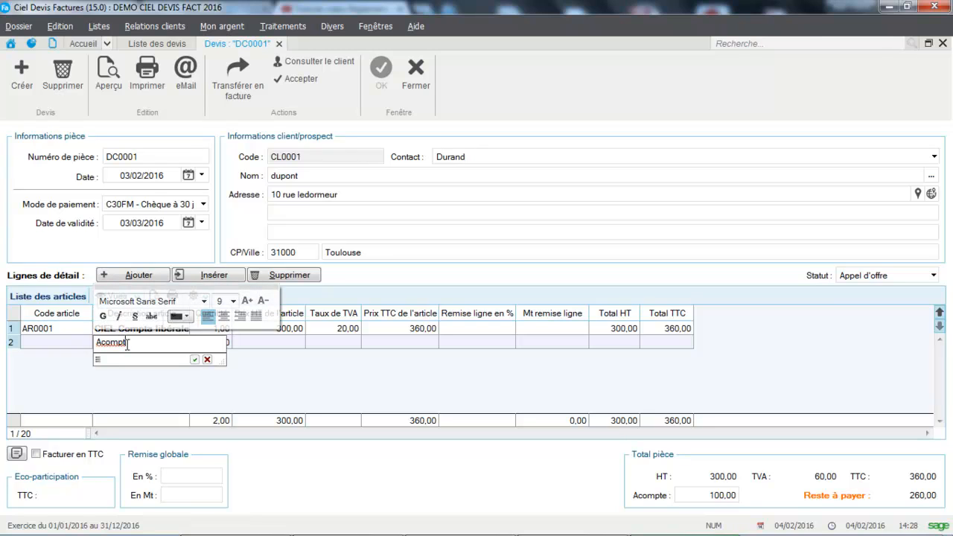
type(" 30%")
left_click(126, 394)
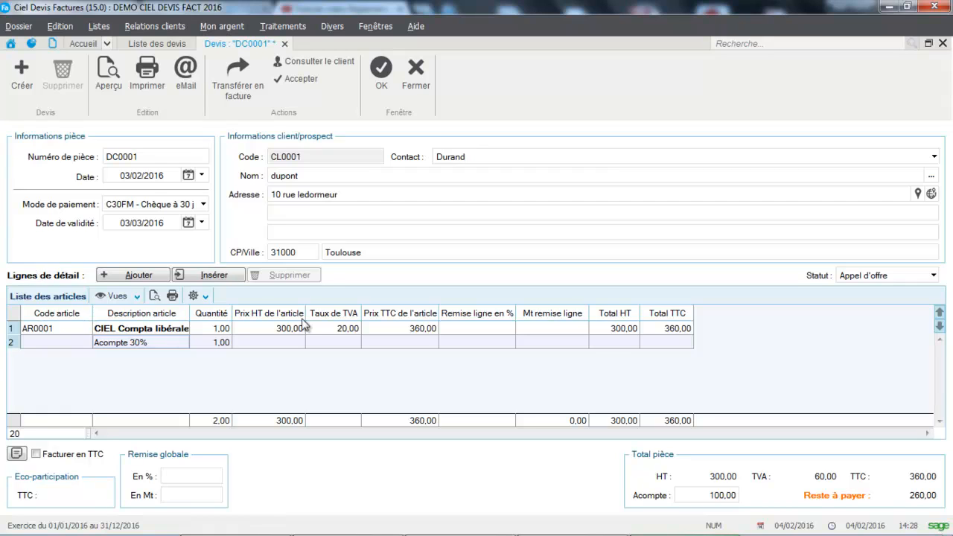
left_click_drag(705, 495, 735, 495)
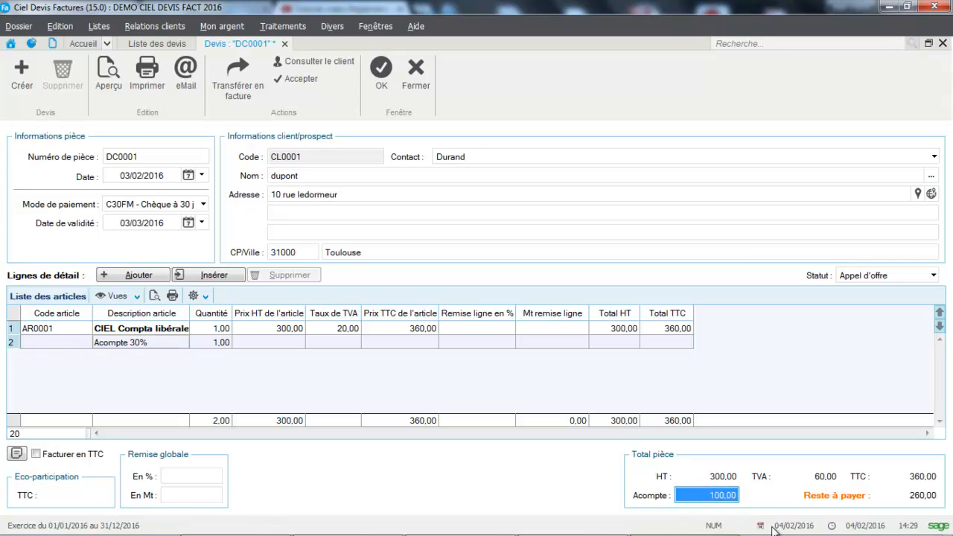
left_click(379, 84)
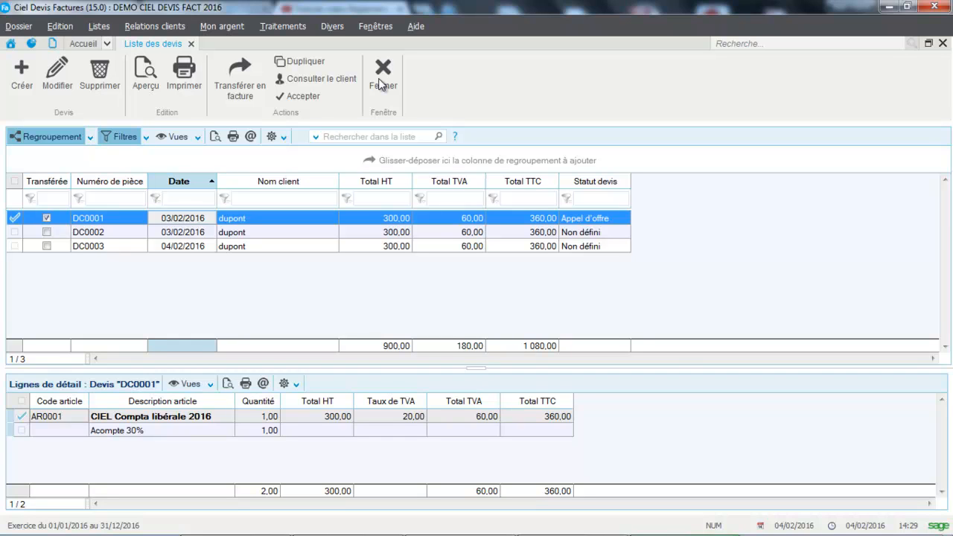
Reopen the first quote, clear its deposit (Acompte) amount and save it
double_click(272, 219)
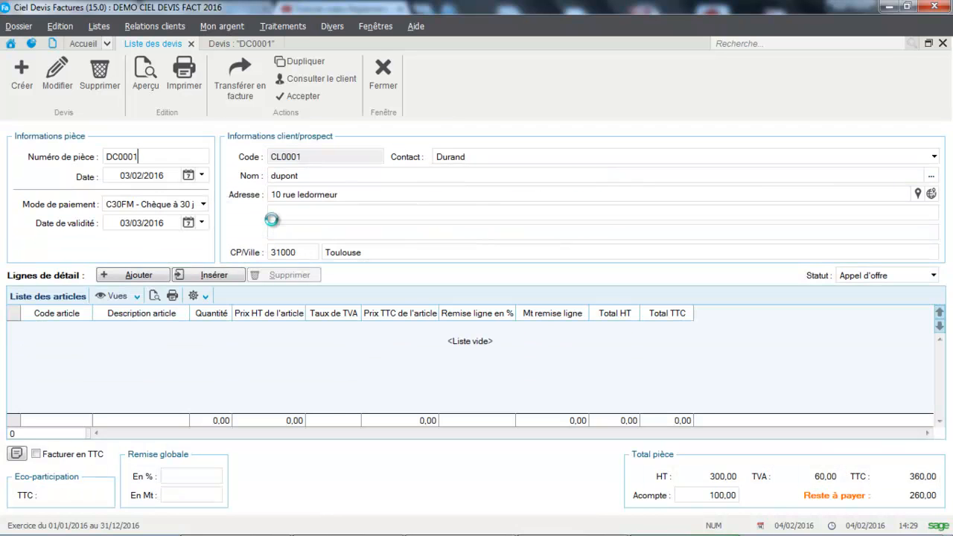
left_click(698, 494)
key("Delete")
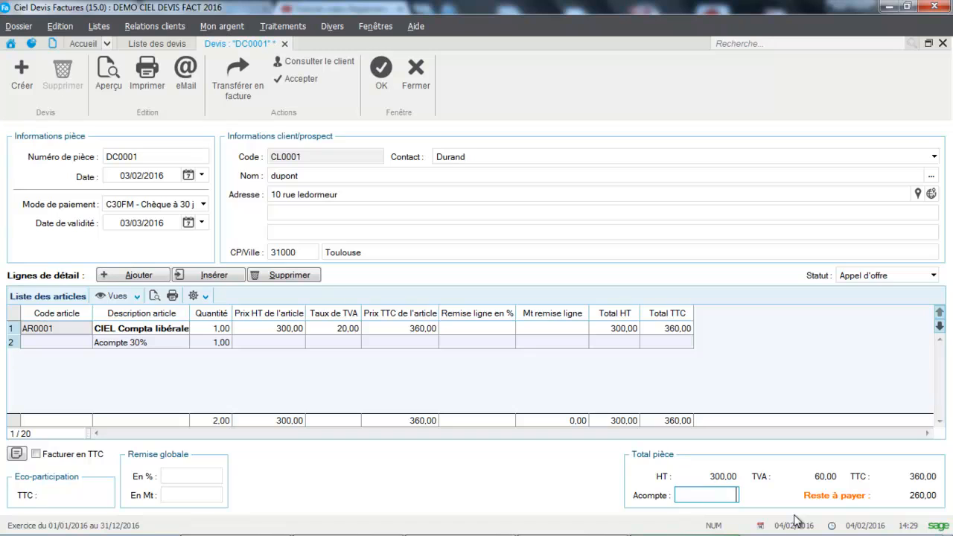
left_click(391, 76)
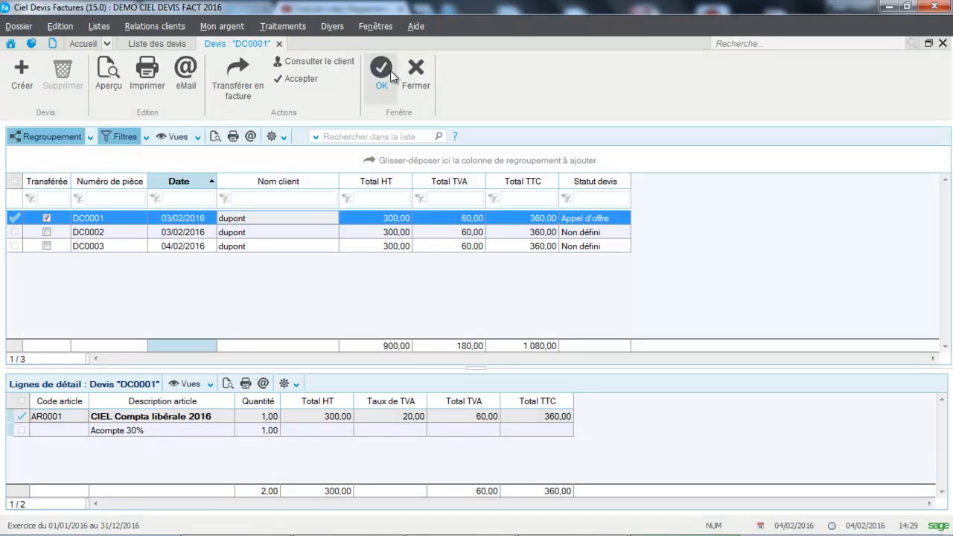
Transfer the first quote to an invoice again, save the invoice with its output options postponed, and close the quote list
left_click(233, 83)
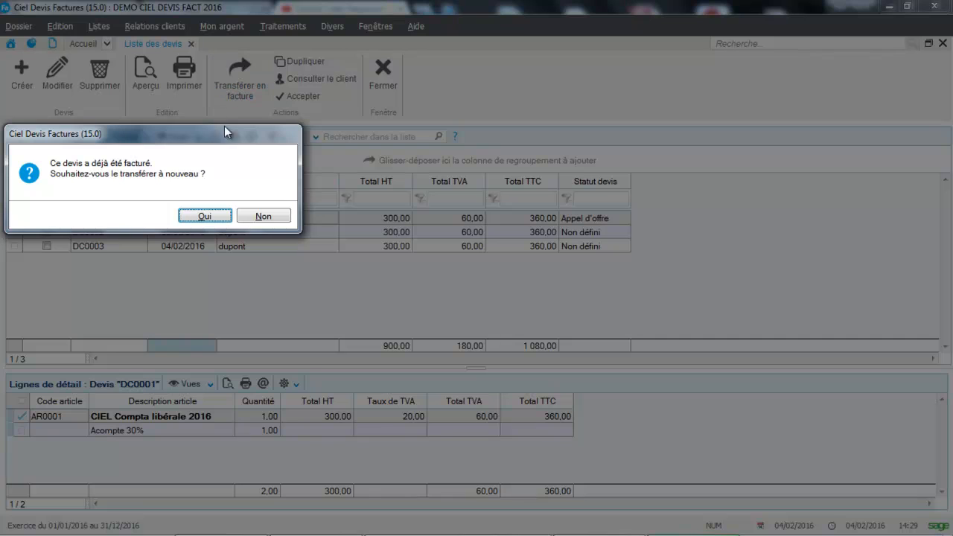
left_click(203, 217)
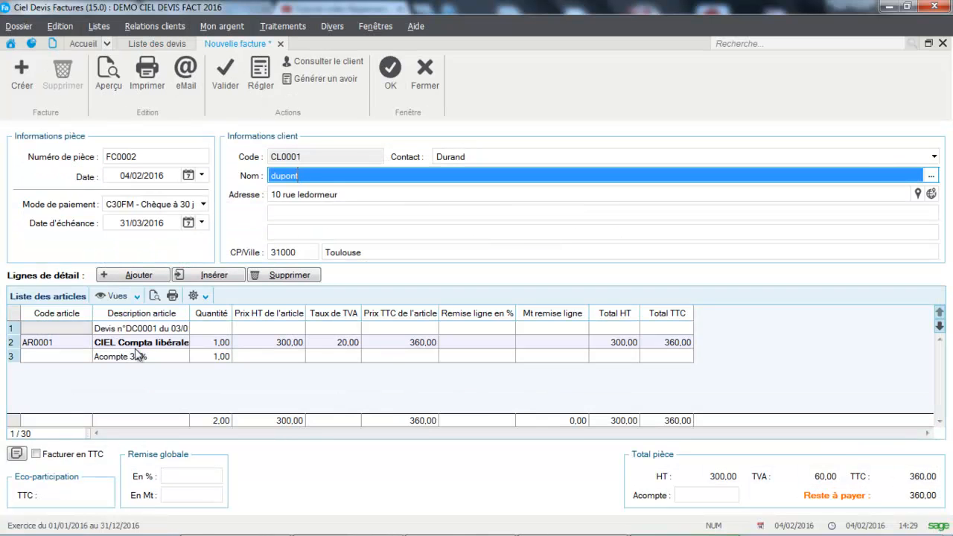
left_click(380, 82)
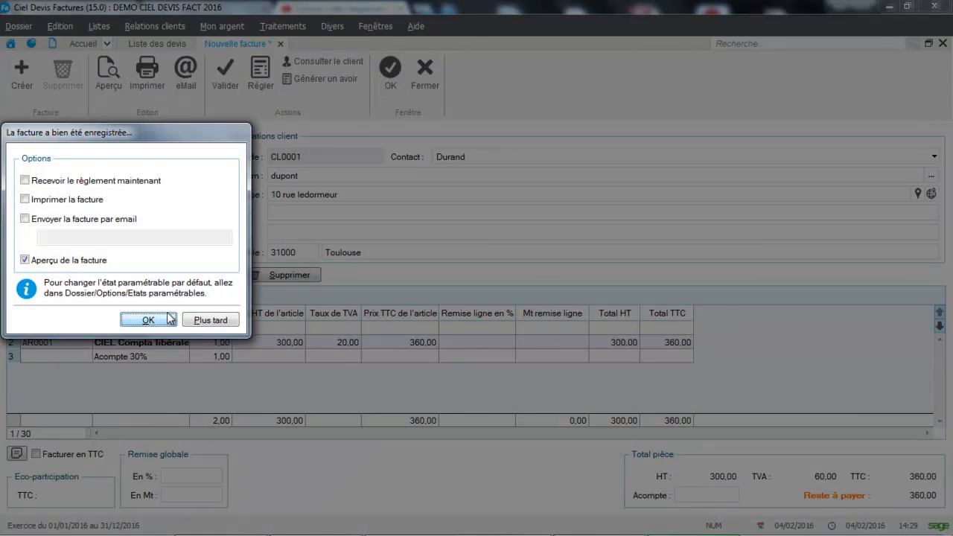
left_click(214, 321)
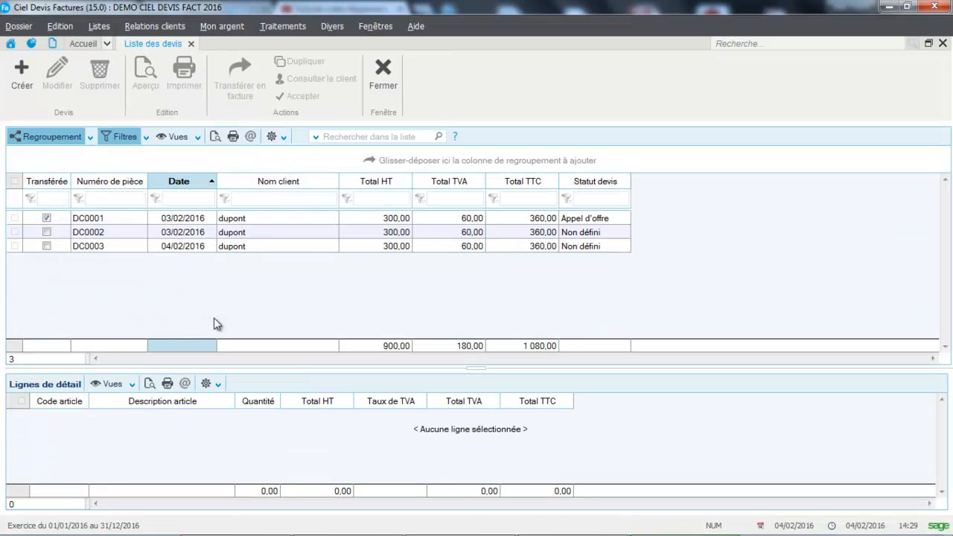
left_click(180, 253)
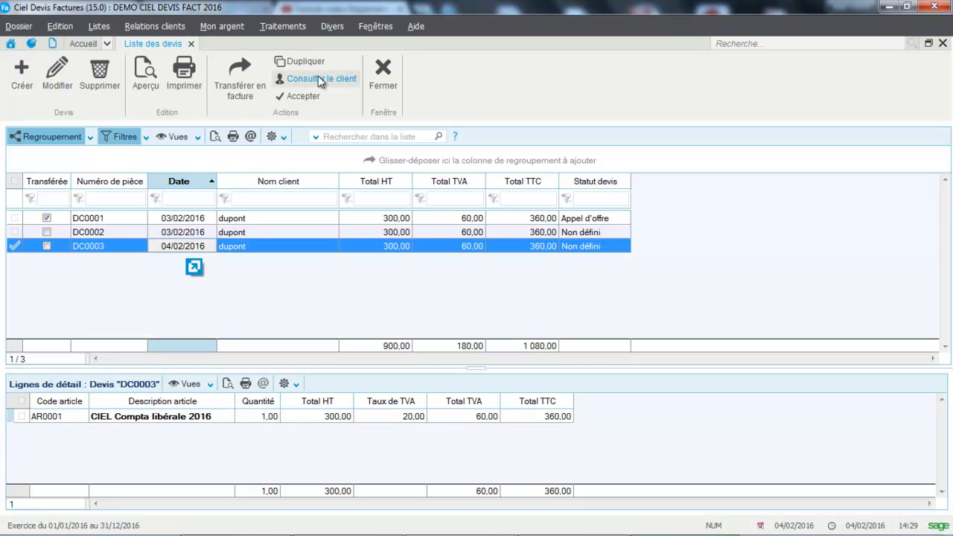
left_click(382, 78)
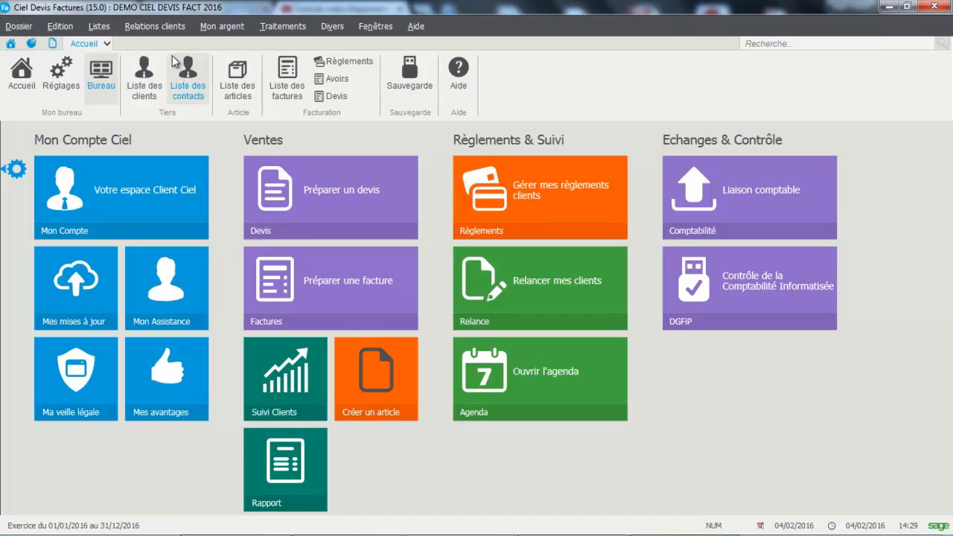
Examine the list of deposit invoices (Factures d'acompte), and close it
left_click(99, 26)
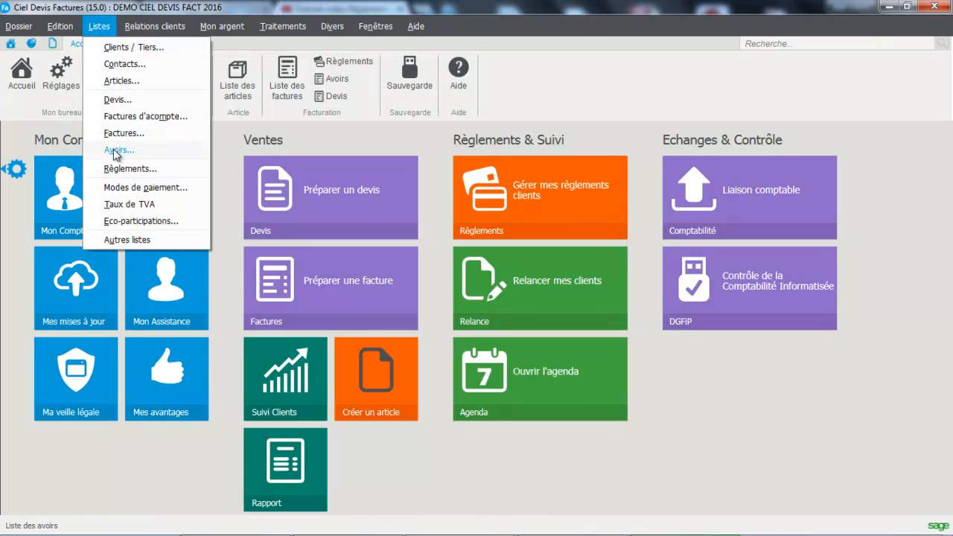
left_click(158, 119)
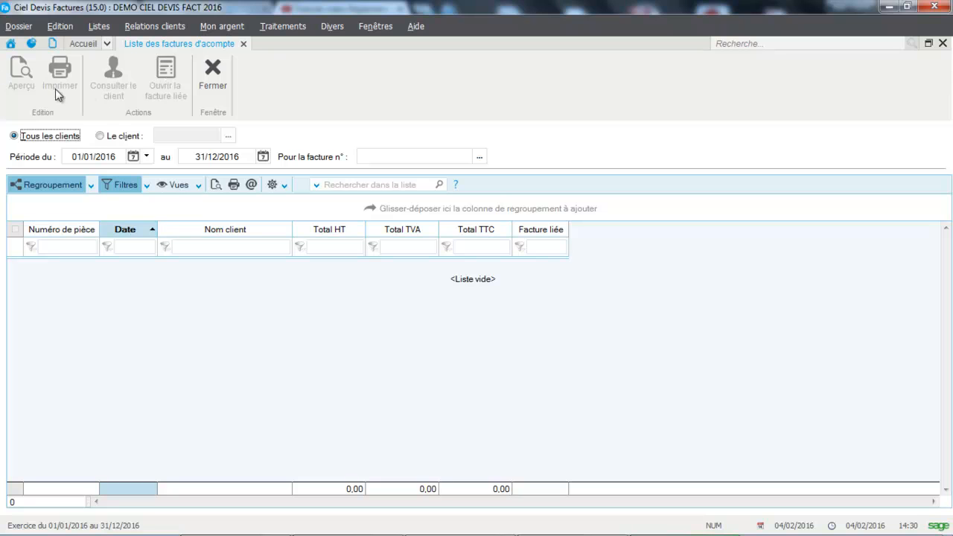
left_click(210, 74)
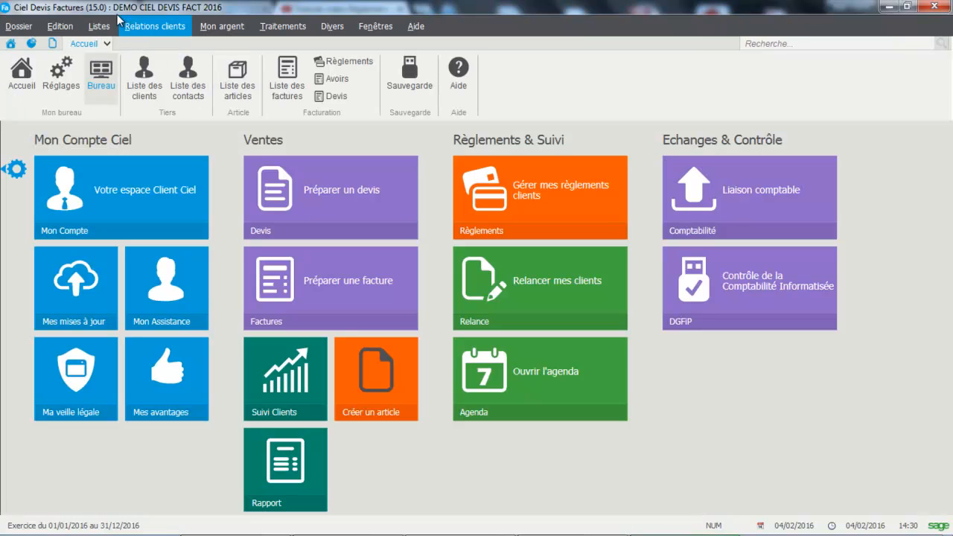
Start a deposit entry on the invoice dated 04/02/2016 in the invoice list, agreeing to validate that invoice
left_click(96, 28)
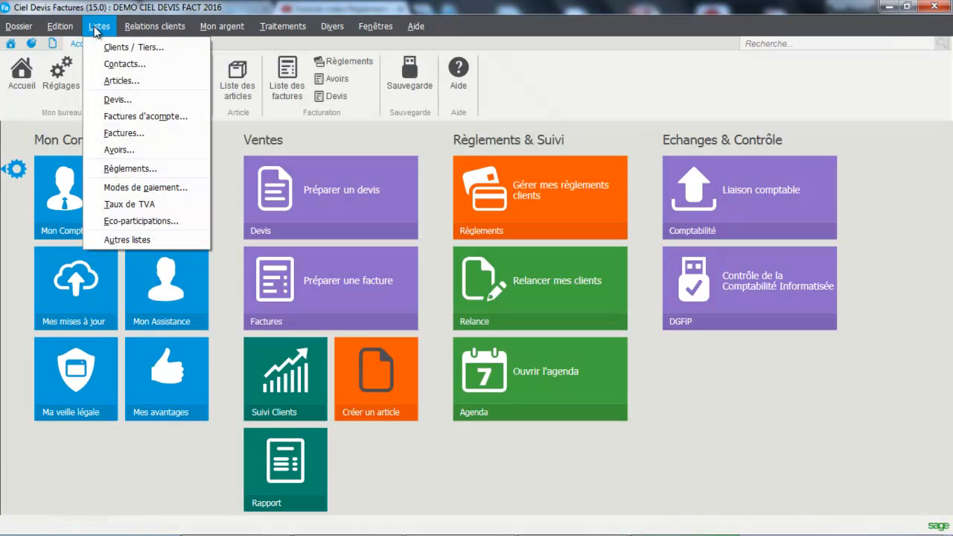
left_click(103, 129)
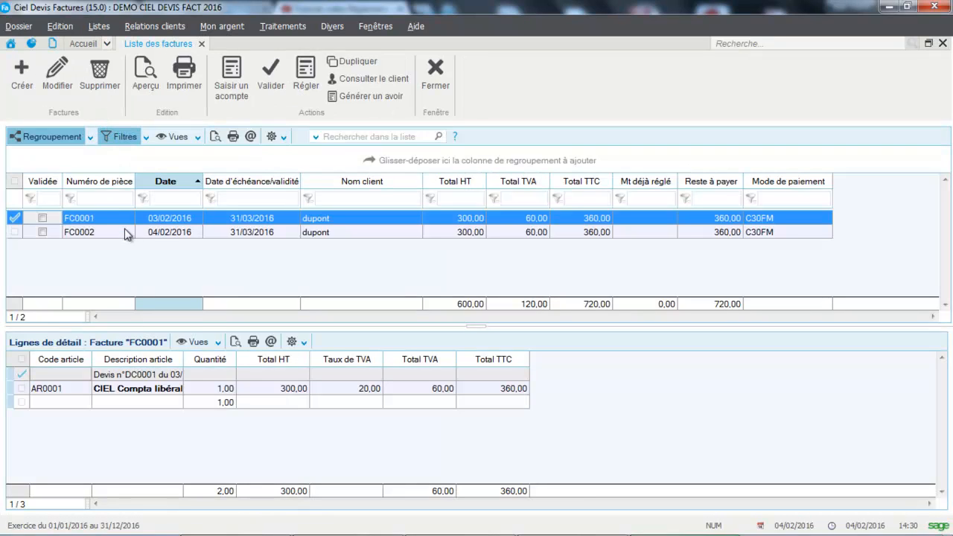
left_click(186, 233)
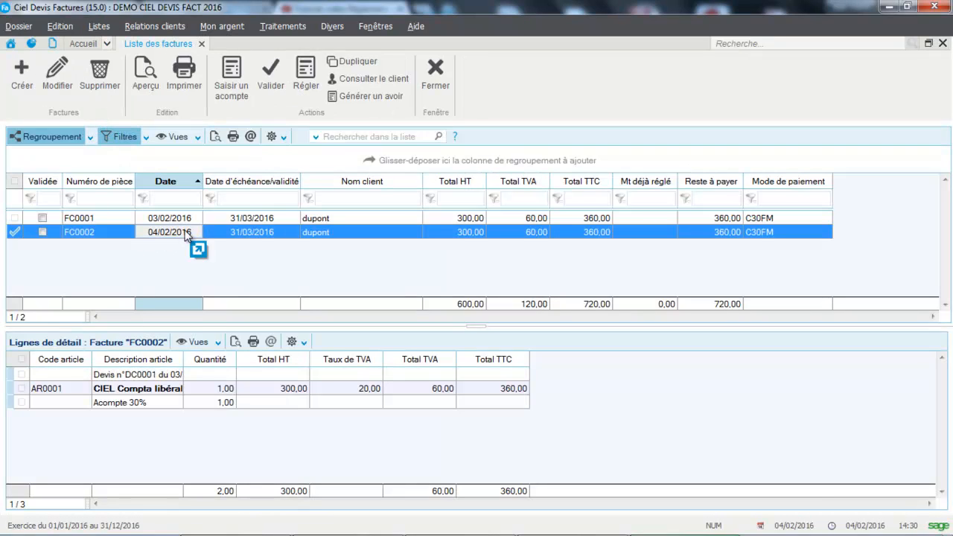
left_click(229, 88)
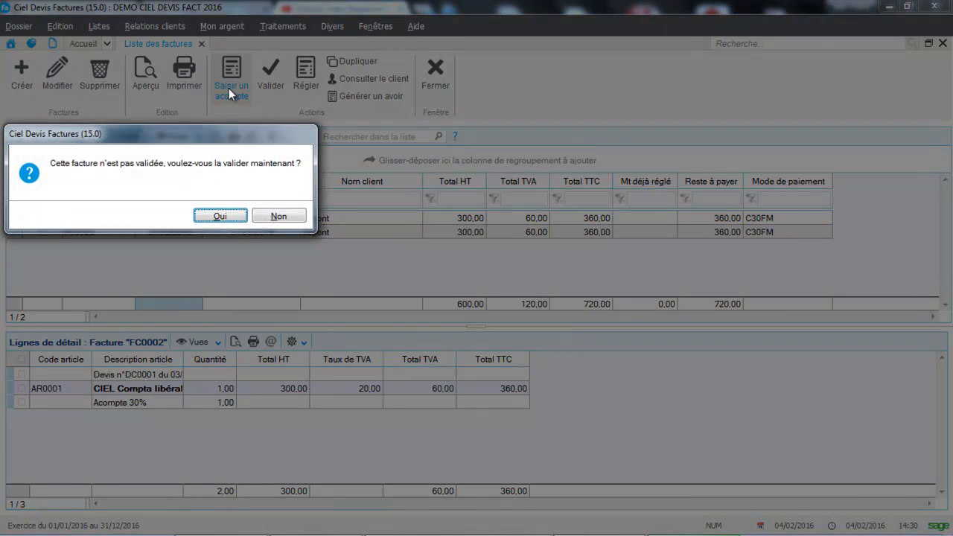
left_click(207, 218)
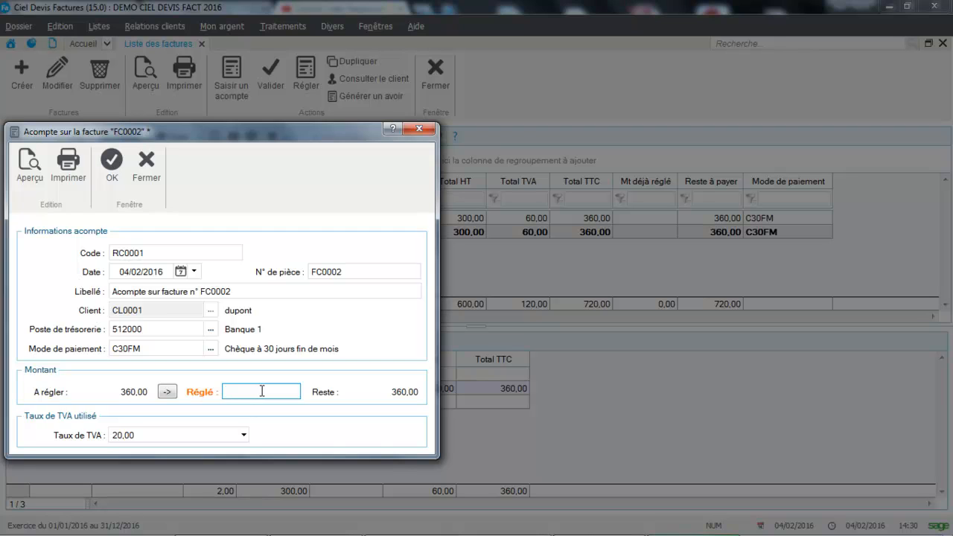
Set the deposit's paid amount (Réglé) to 100,00 and save the deposit
key("Caps_Lock")
type("100")
key("Tab")
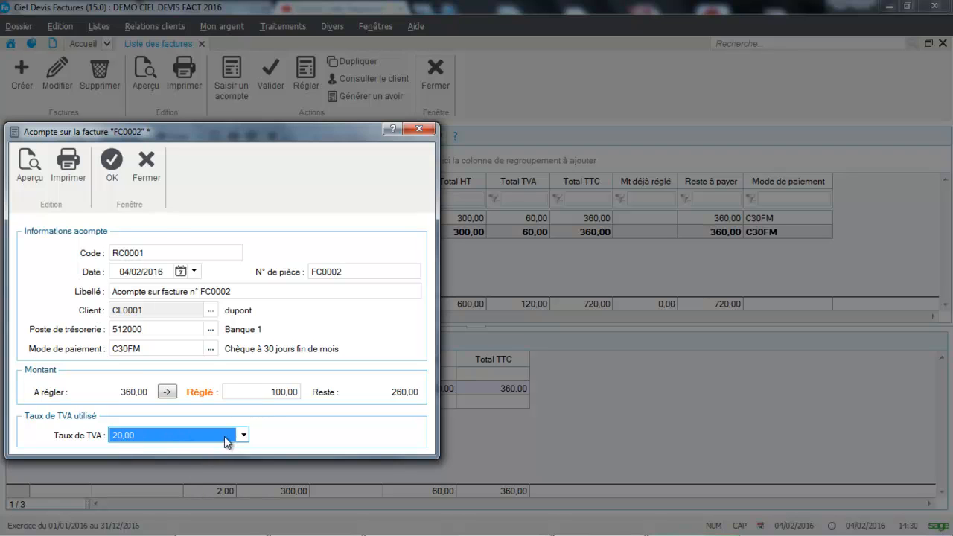
left_click(114, 167)
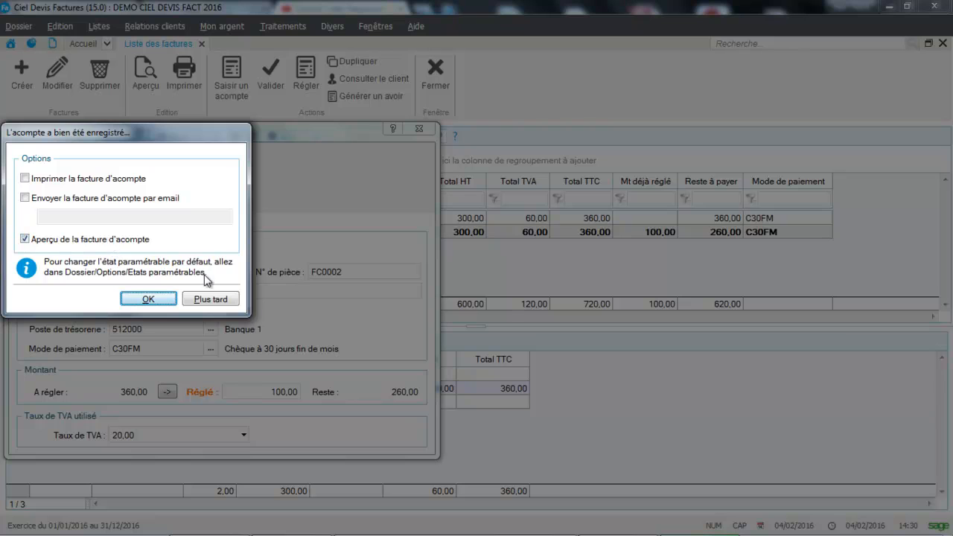
Preview the deposit invoice down to its totals, and close the preview
left_click(149, 299)
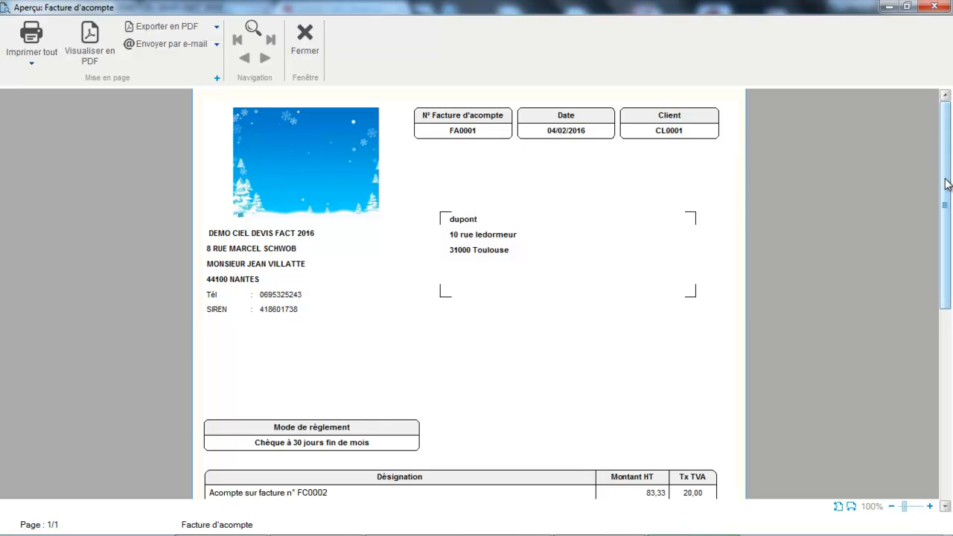
left_click_drag(946, 185, 946, 374)
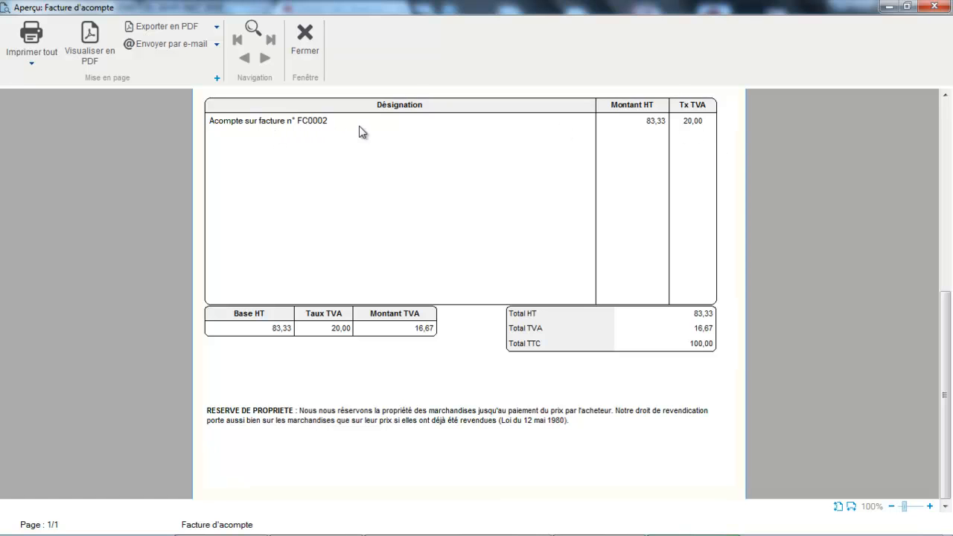
left_click(305, 52)
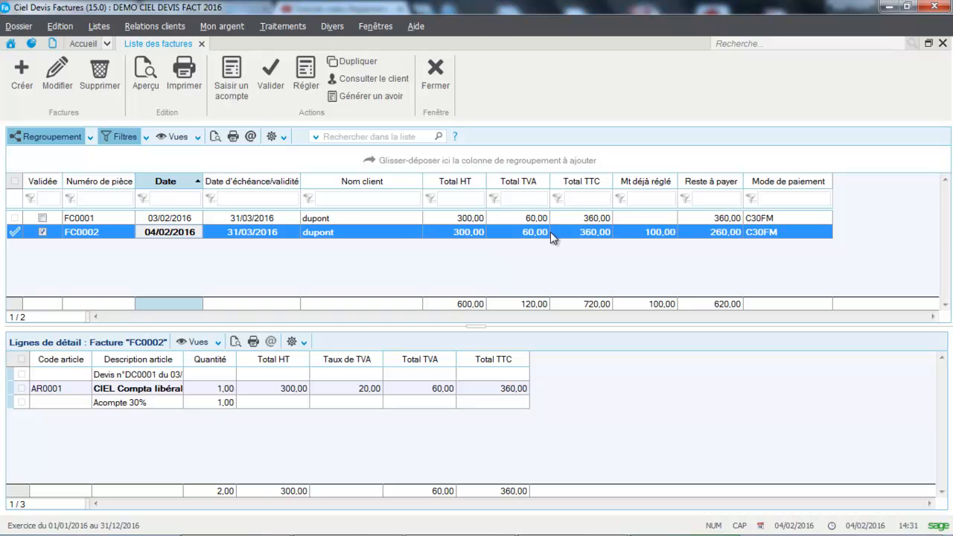
Preview the 04/02/2016 invoice with the "Facture papier blanc" model, check its deposit and net due, and close the invoice list
left_click(143, 84)
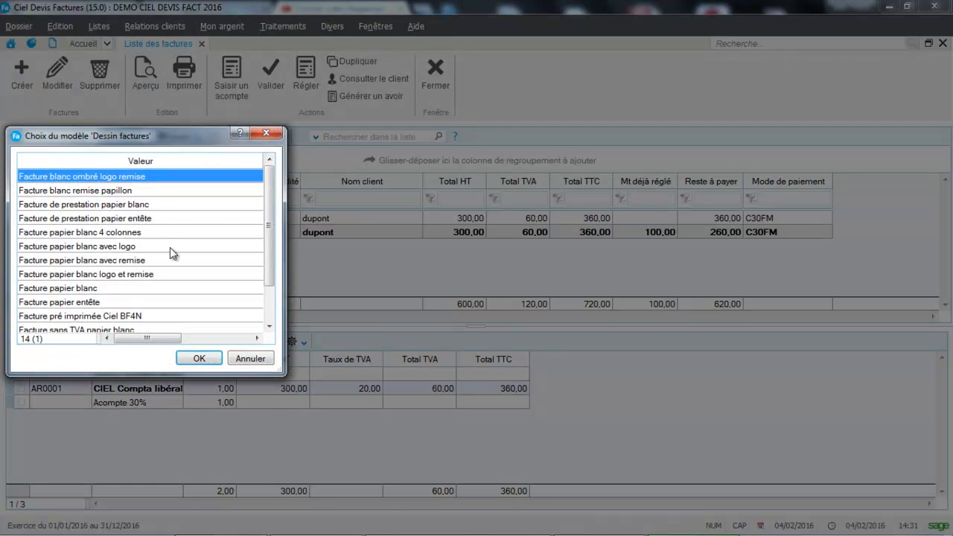
left_click(107, 288)
left_click(197, 358)
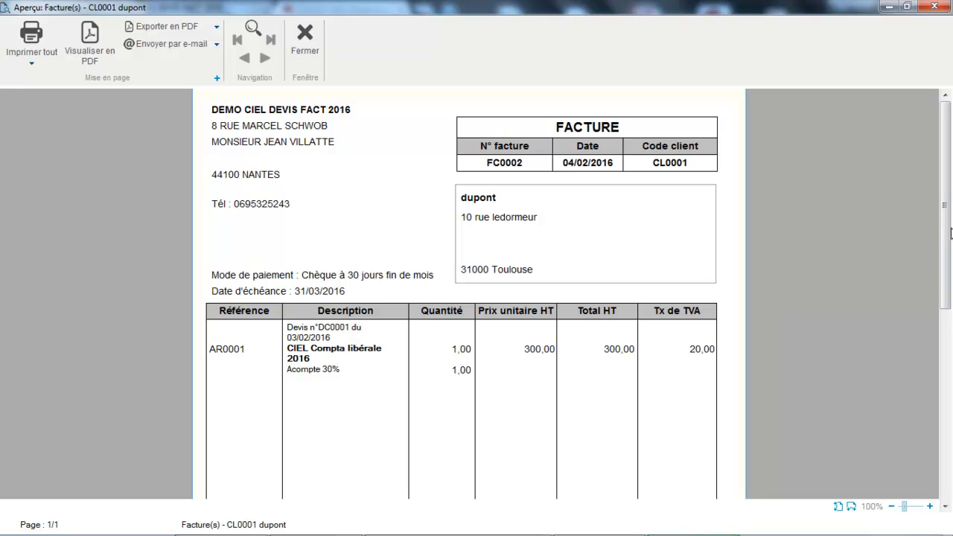
scroll(948, 232, "down", 5)
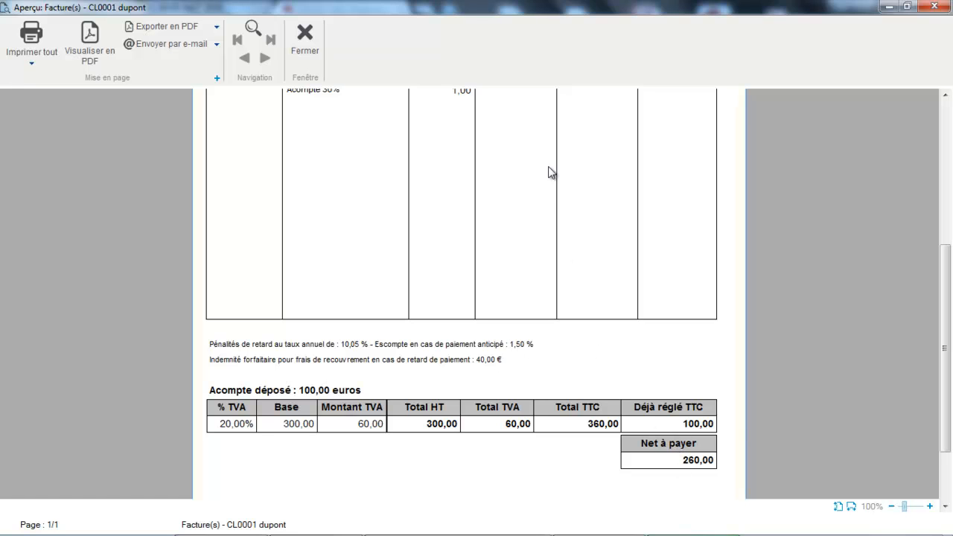
left_click(305, 38)
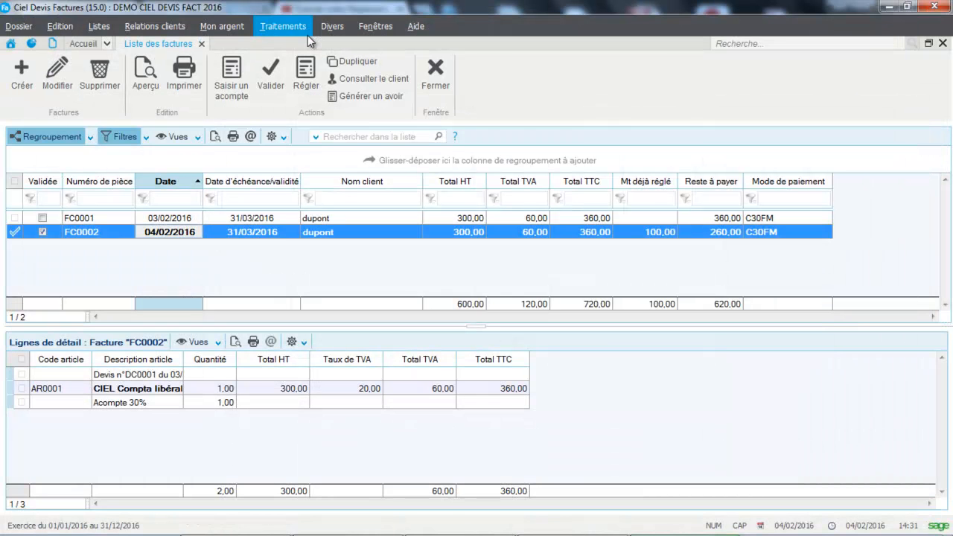
left_click(425, 77)
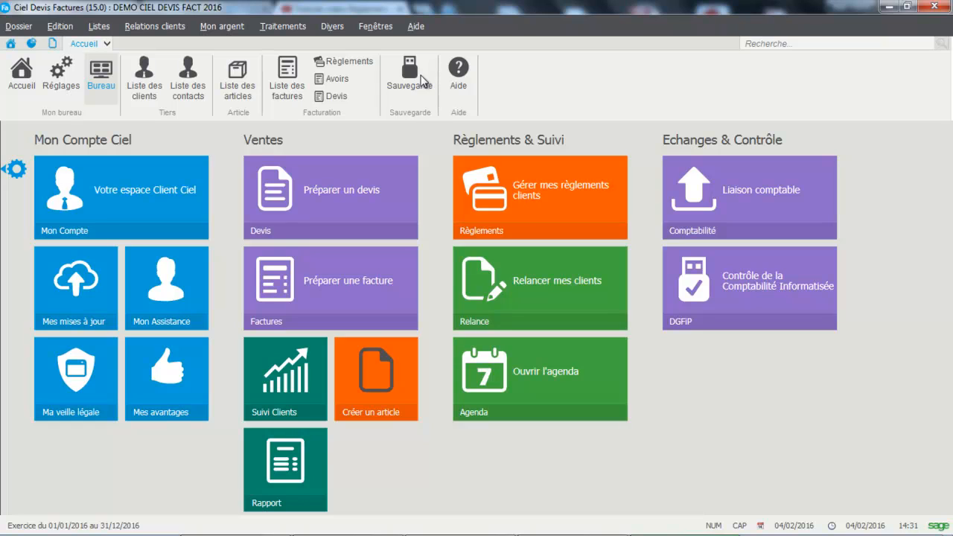
Validate the invoice dated 03/02/2016 in the invoice list and confirm its validation
left_click(287, 85)
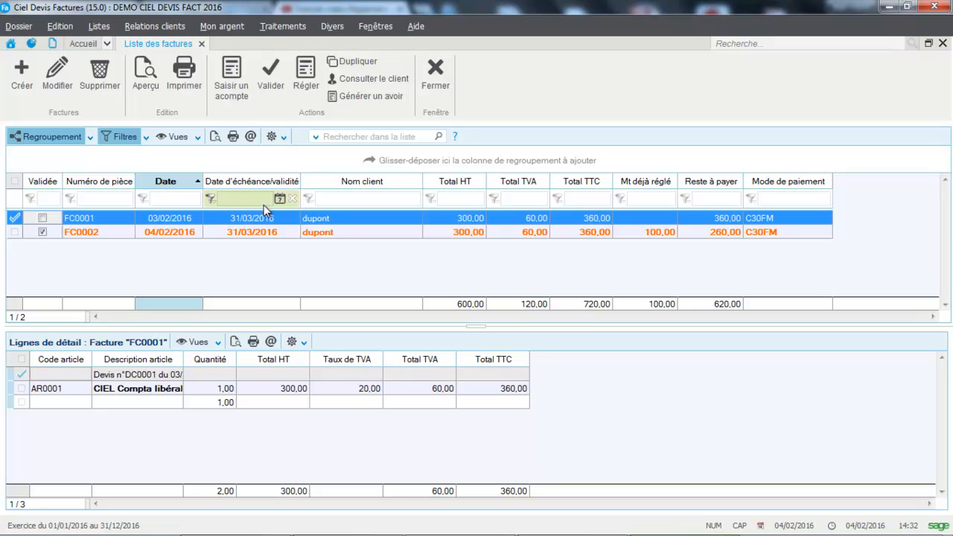
left_click(274, 72)
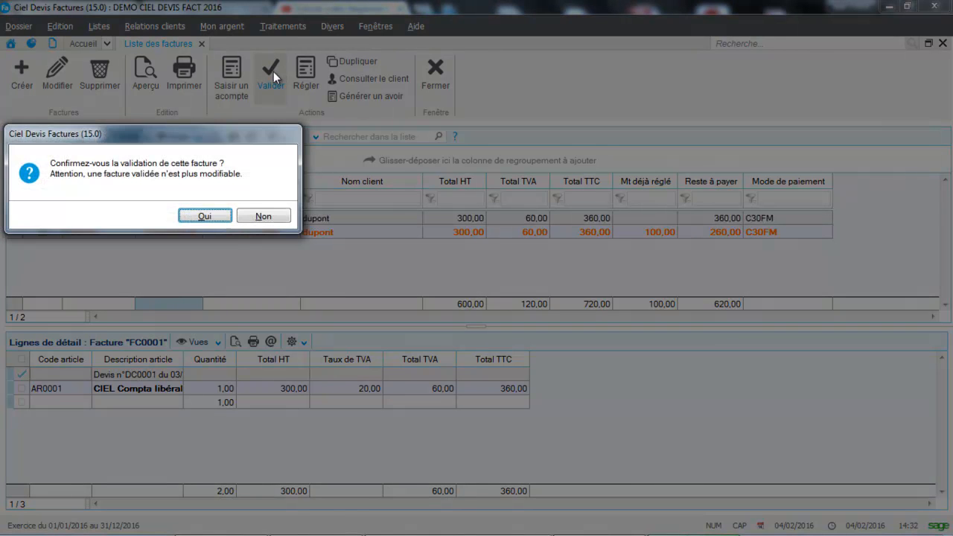
left_click(207, 216)
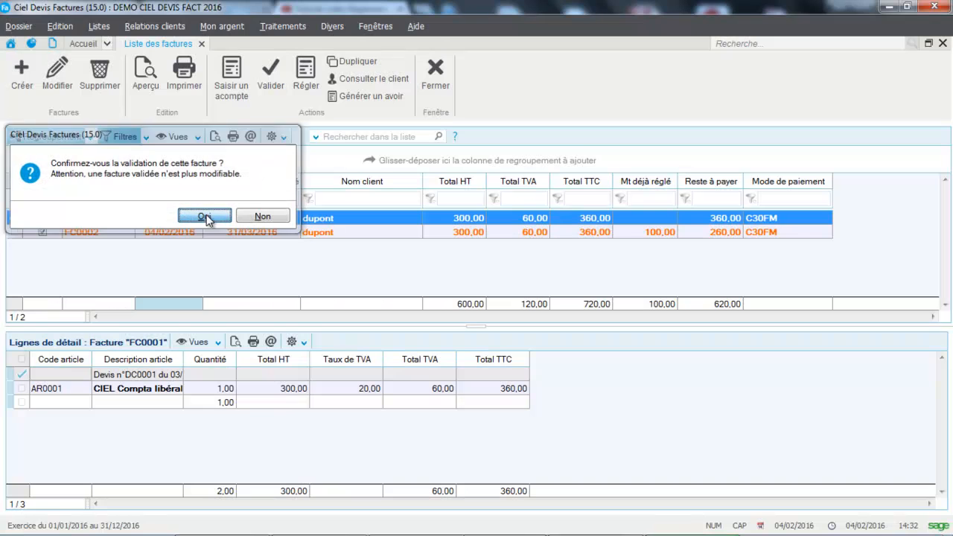
Generate a credit note (avoir) from the unpaid 03/02/2016 invoice, confirming that it cancels the invoice
left_click(379, 96)
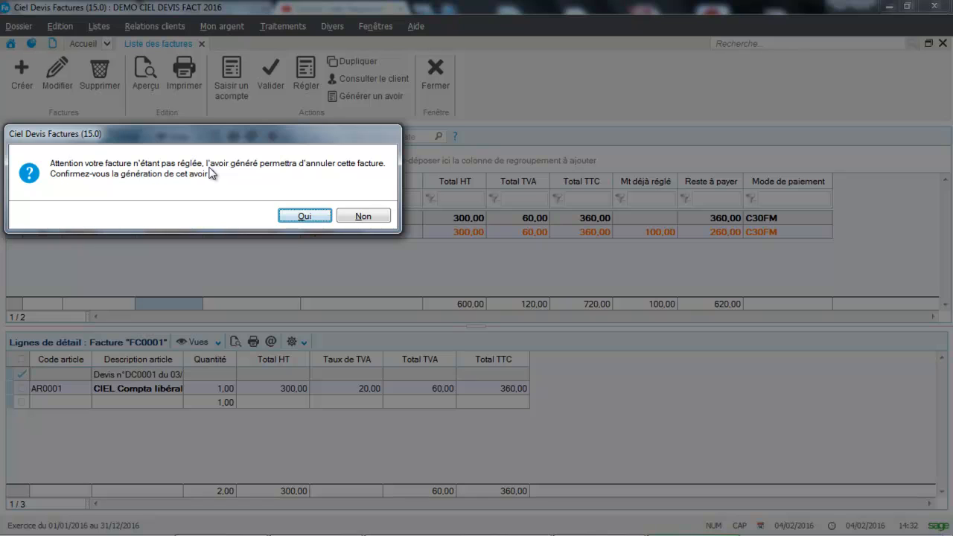
left_click(295, 217)
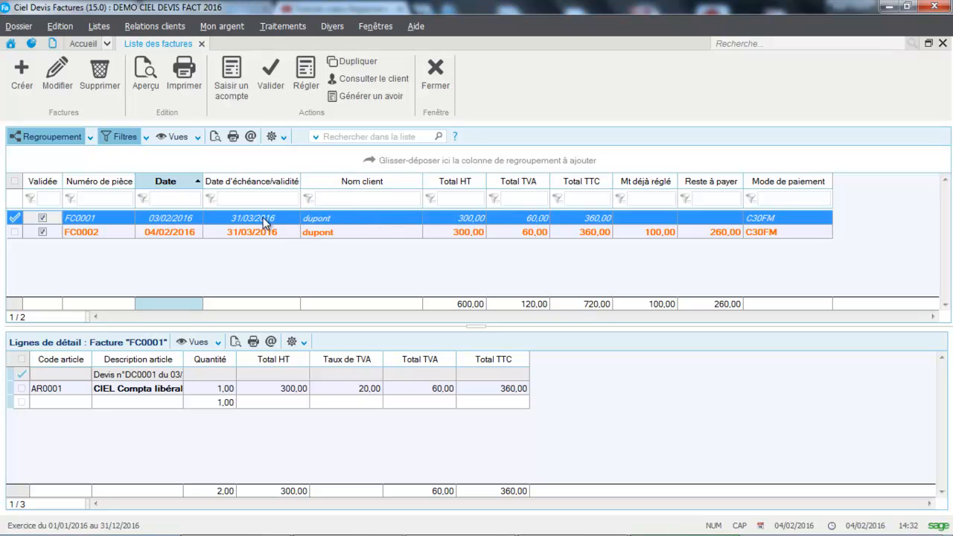
left_click(294, 255)
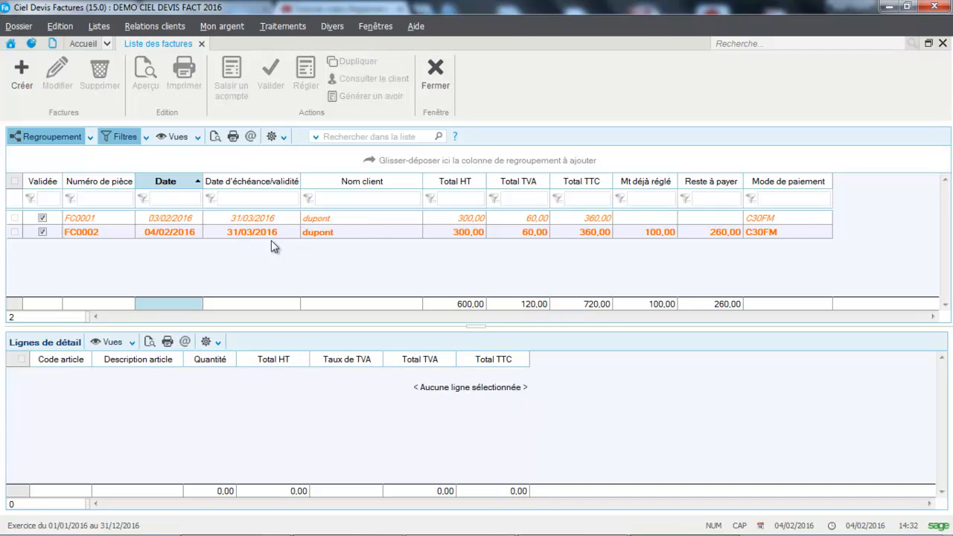
Preview the generated credit note with the "Avoir papier blanc" model, and close the preview, the credit note list and the invoice list
left_click(99, 26)
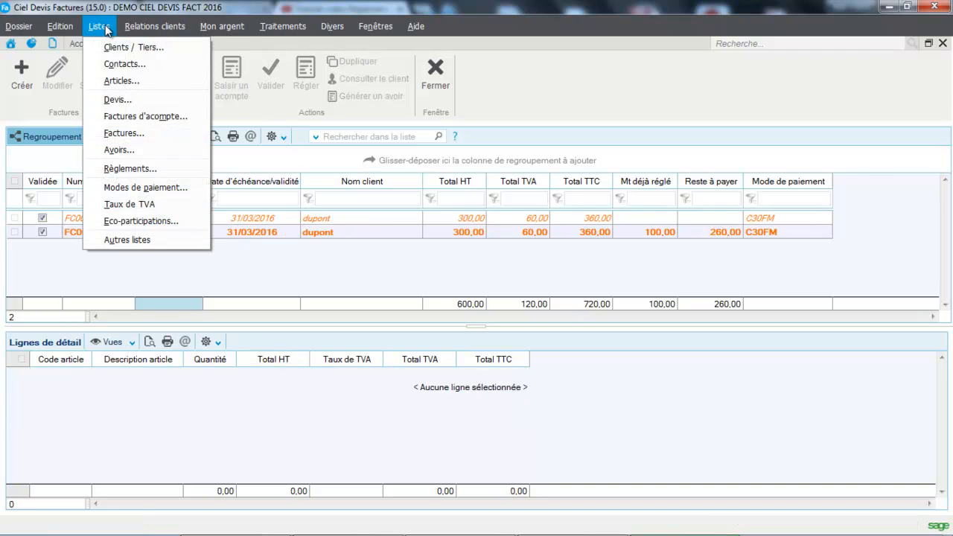
left_click(121, 151)
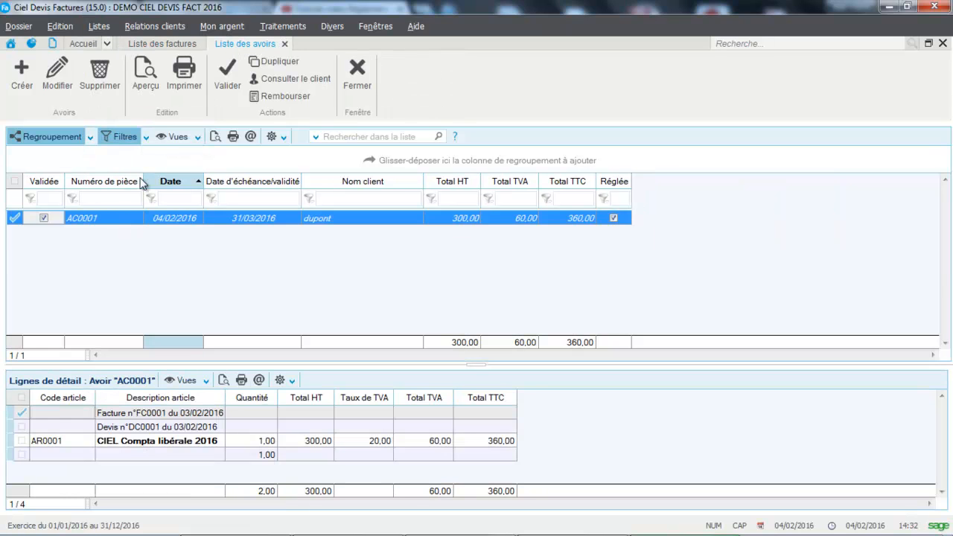
left_click(150, 86)
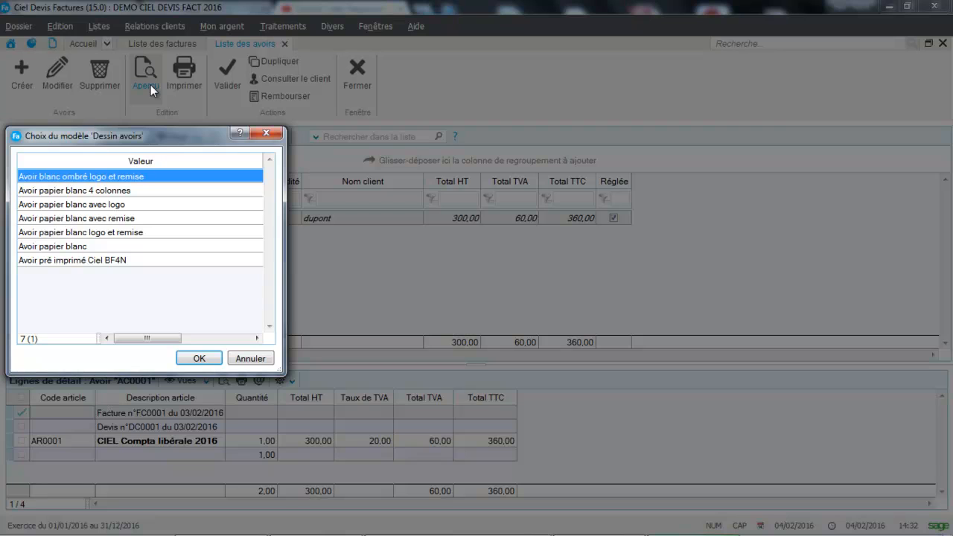
left_click(97, 248)
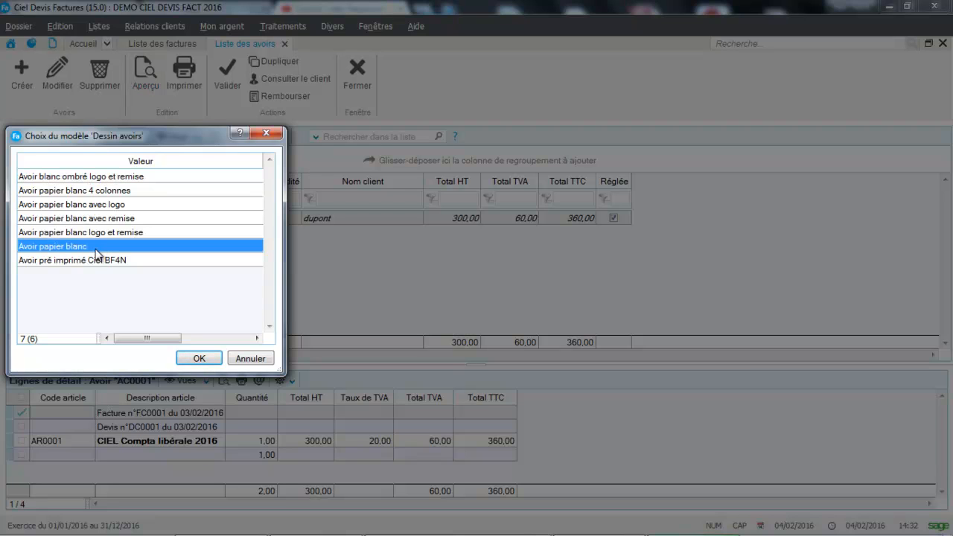
left_click(196, 360)
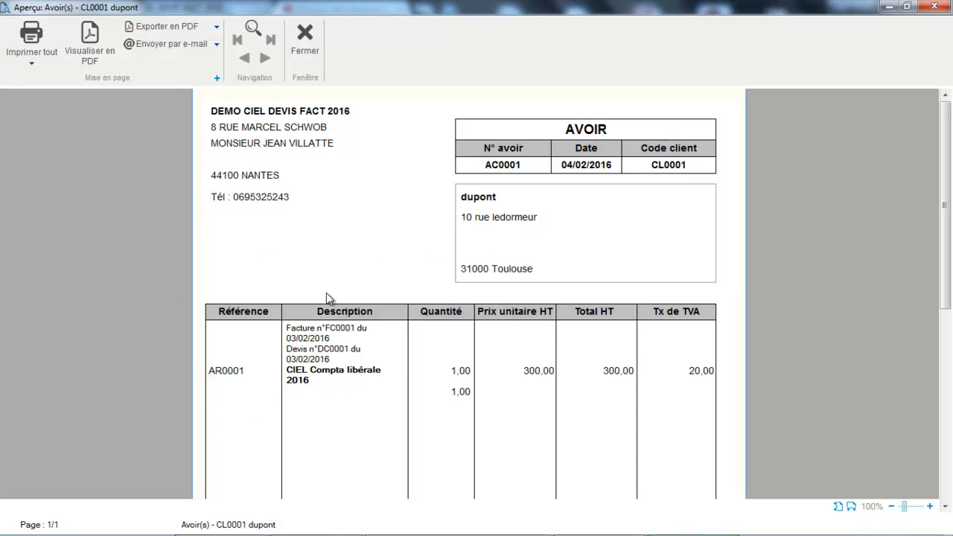
left_click(302, 36)
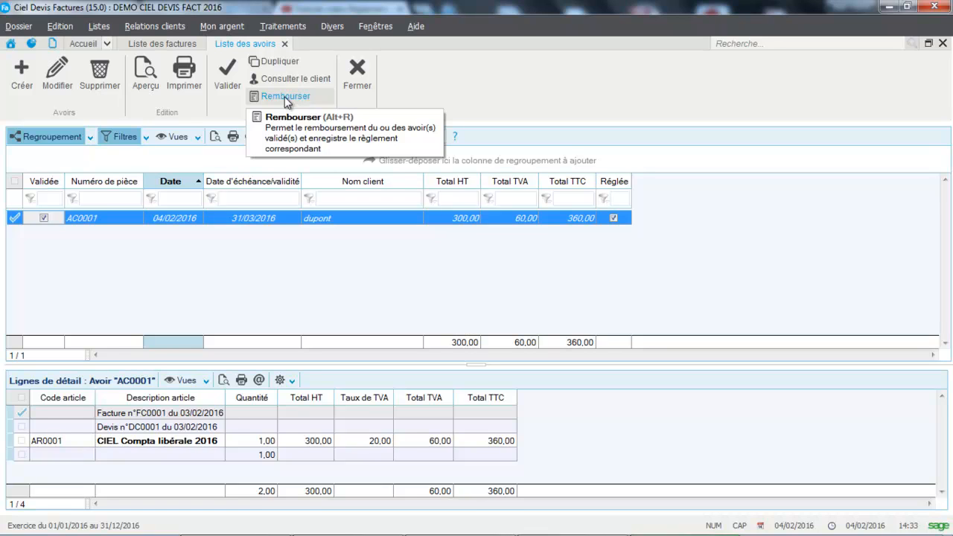
left_click(355, 80)
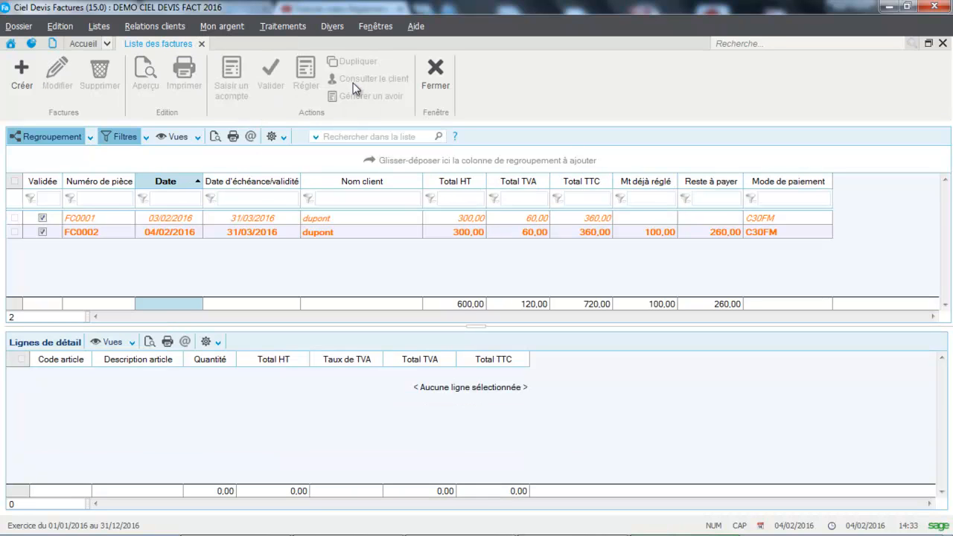
left_click(445, 75)
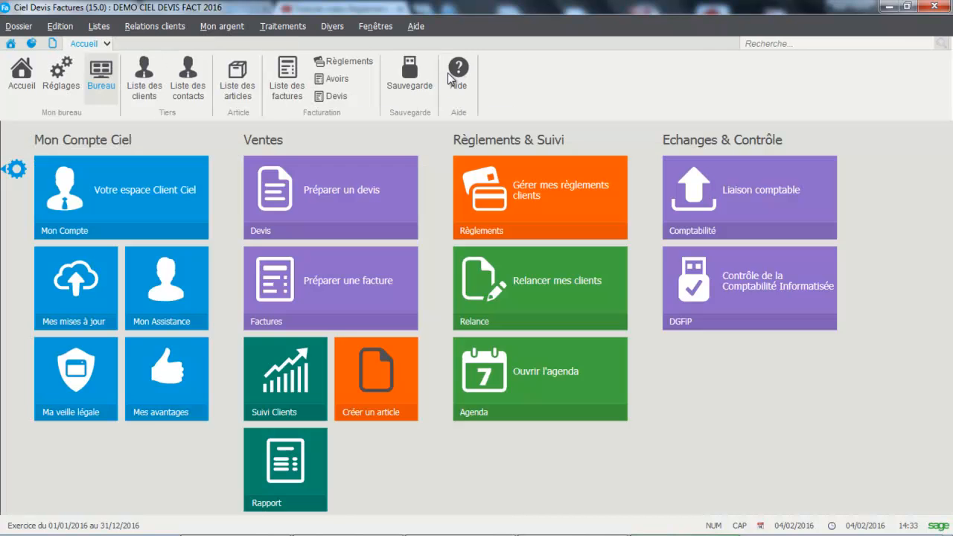
Create a new credit note from the credit note list in Standard entry mode, for the same customer as the invoices
left_click(99, 27)
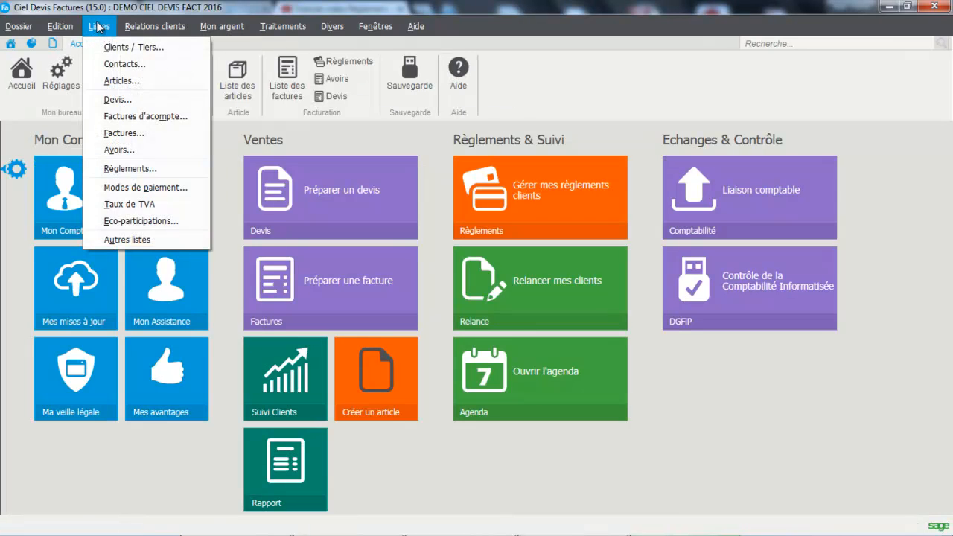
left_click(108, 148)
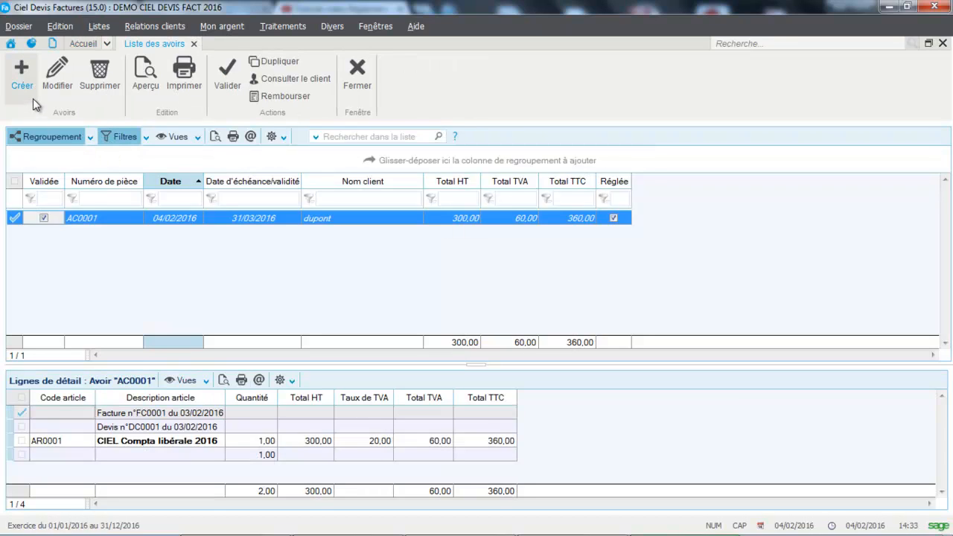
left_click(22, 81)
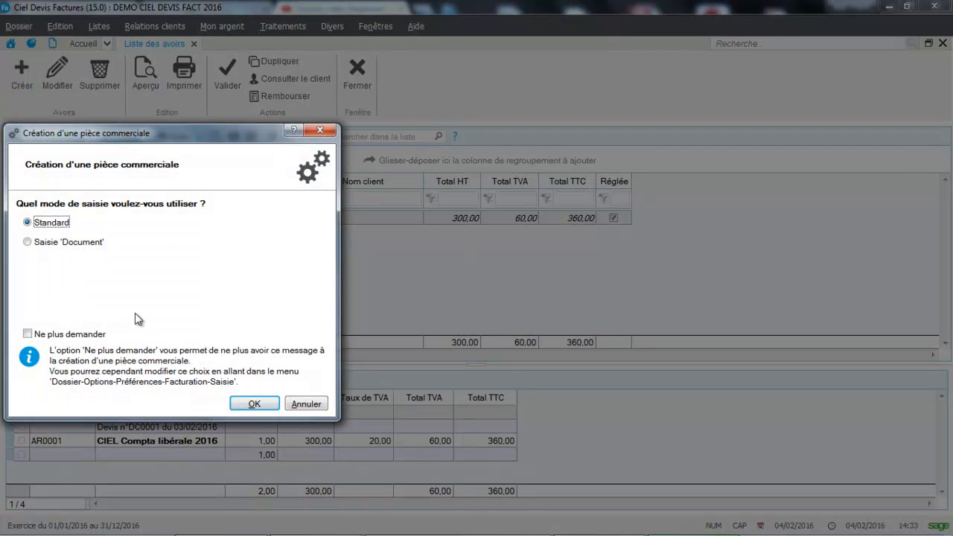
left_click(253, 408)
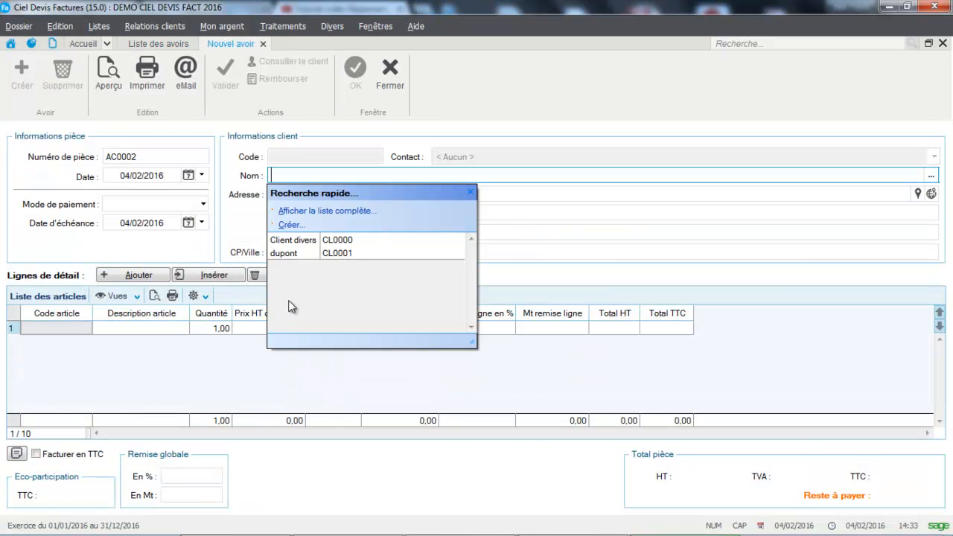
left_click(291, 253)
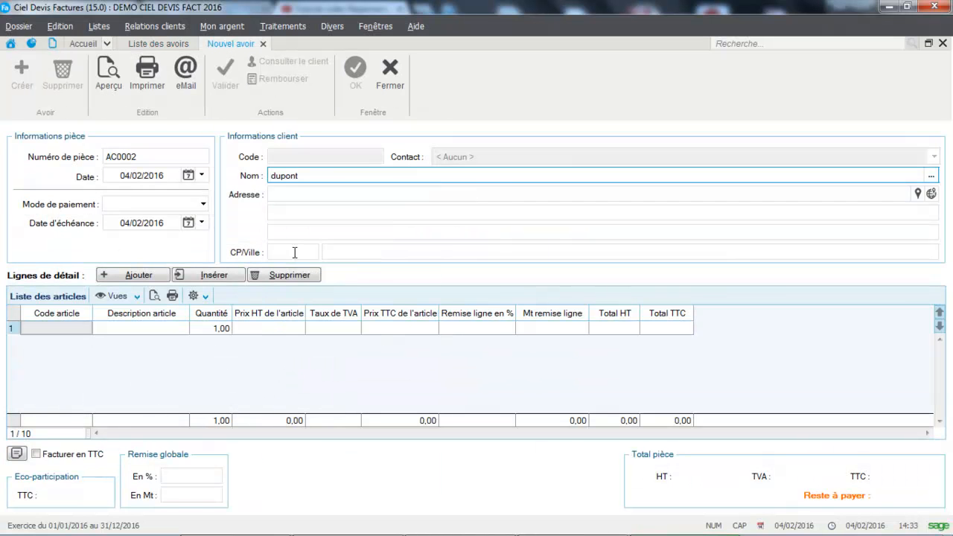
Add the article "CIEL Compta libérale" to the first detail line of the new credit note
left_click(77, 326)
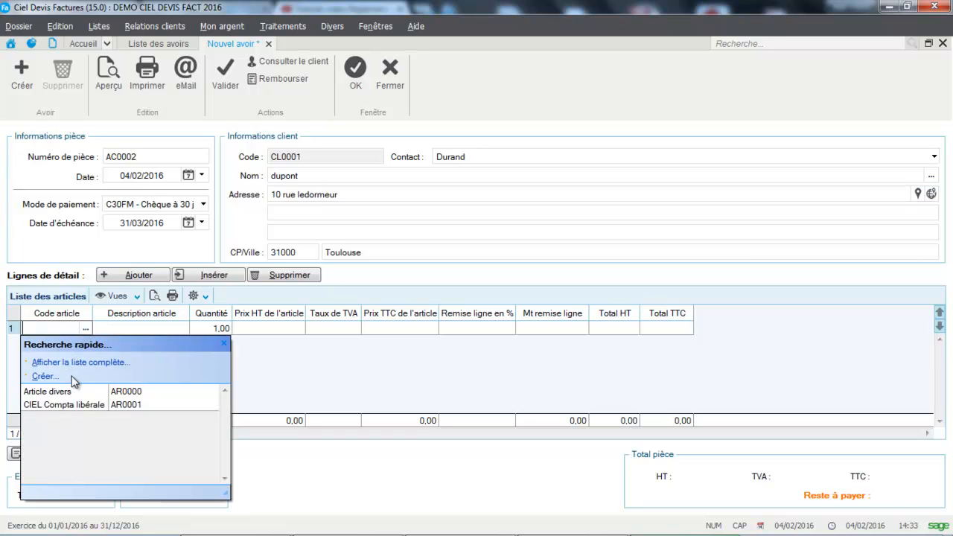
left_click(75, 405)
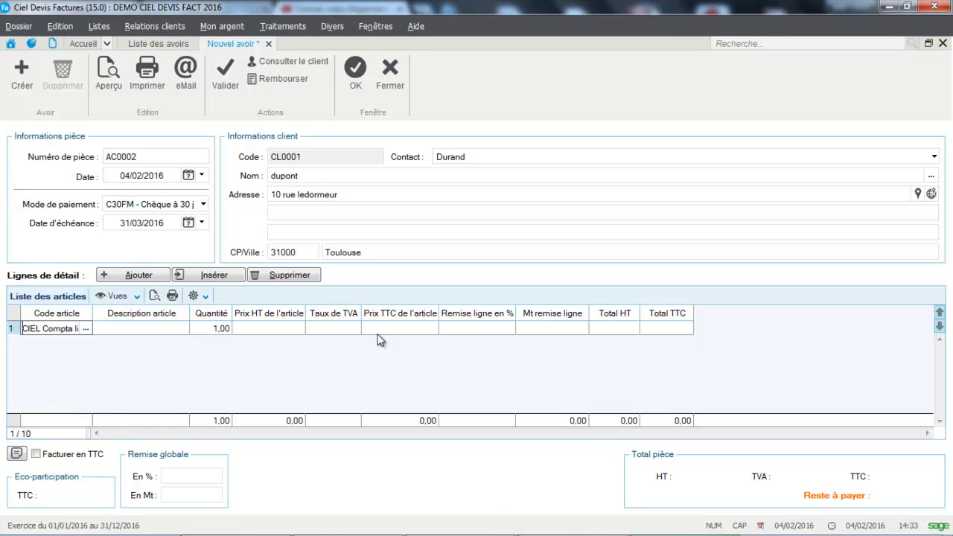
left_click(415, 329)
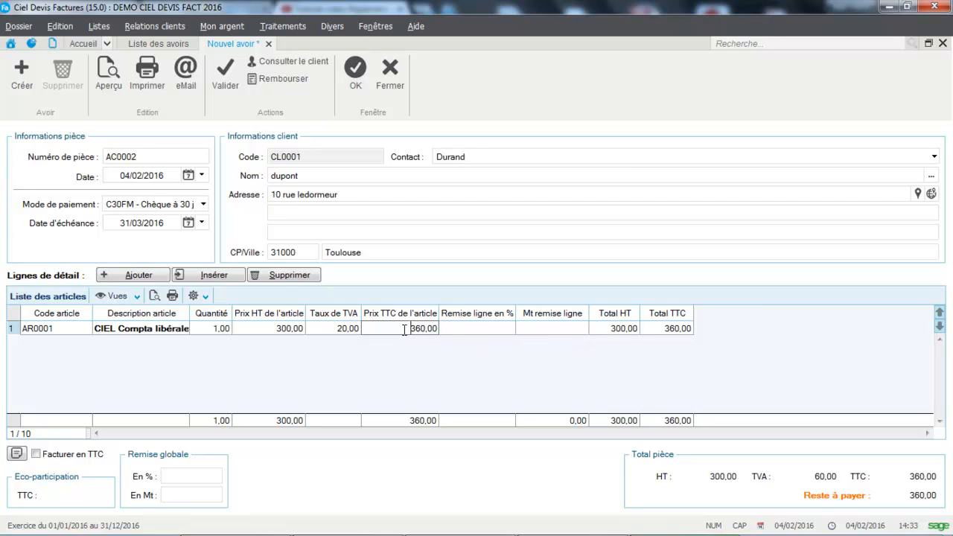
Set the article's tax-inclusive price (Prix TTC) to 200,00 and save the credit note
left_click_drag(404, 330, 469, 333)
key("Caps_Lock")
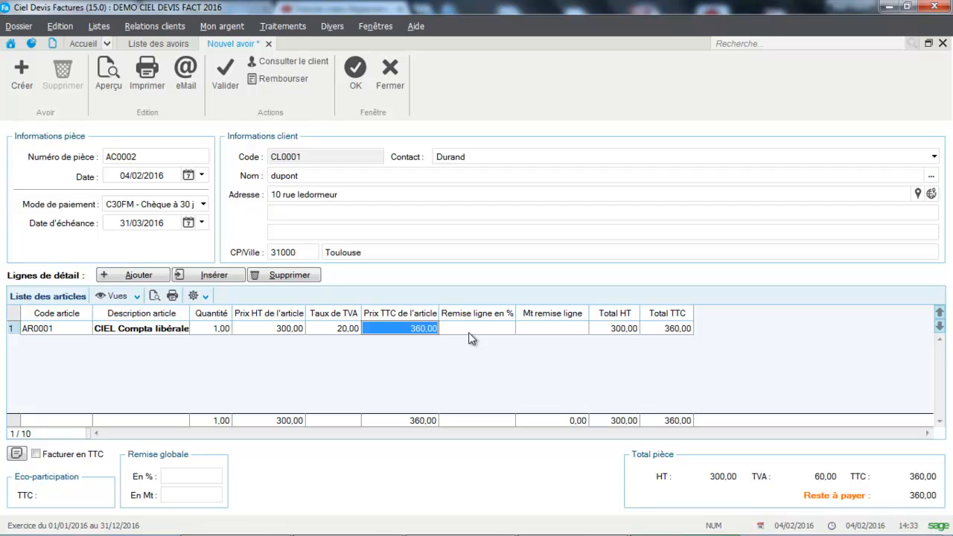
key("BackSpace")
key("Caps_Lock")
type("200")
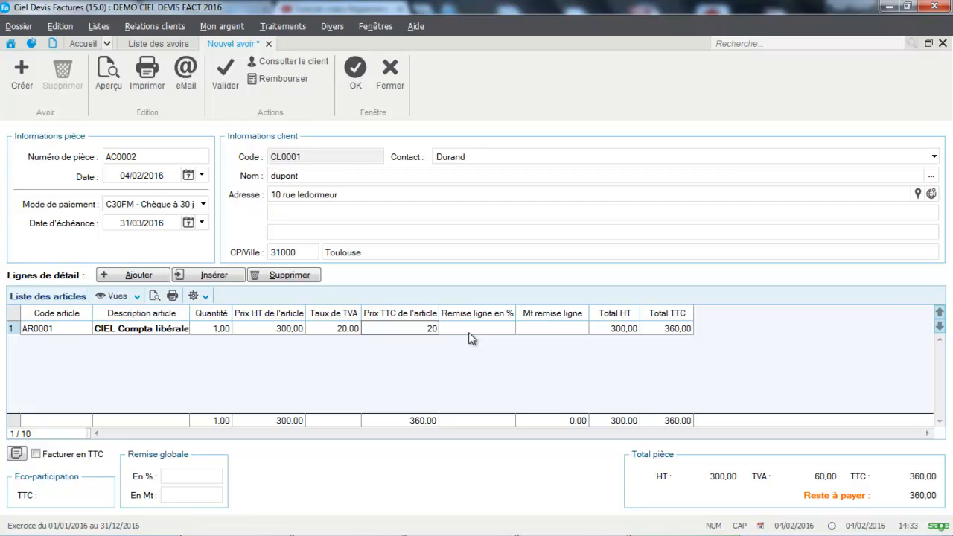
key("Return")
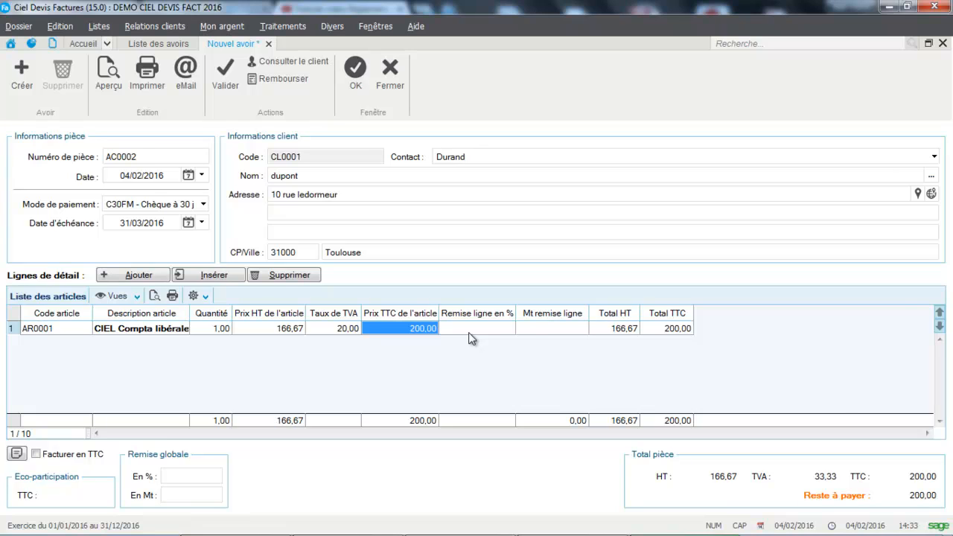
left_click(356, 84)
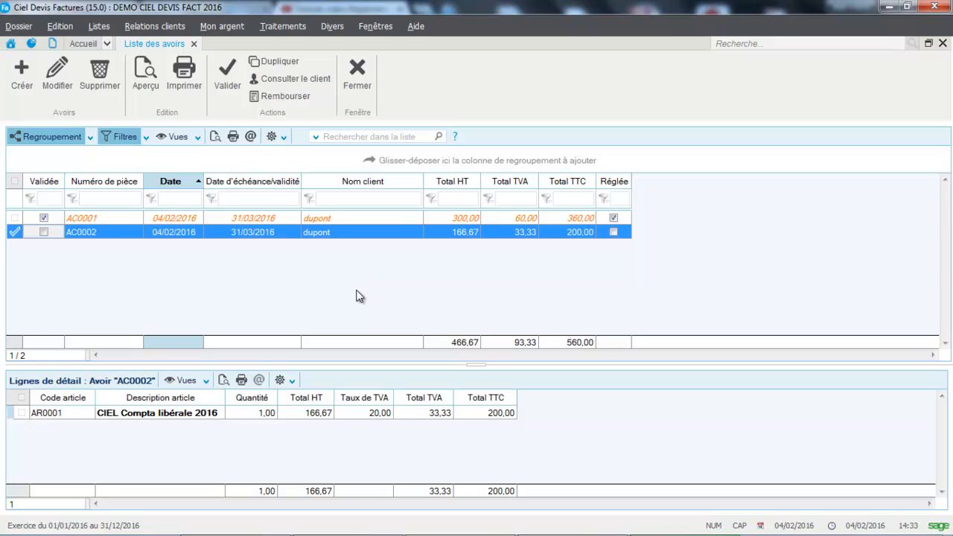